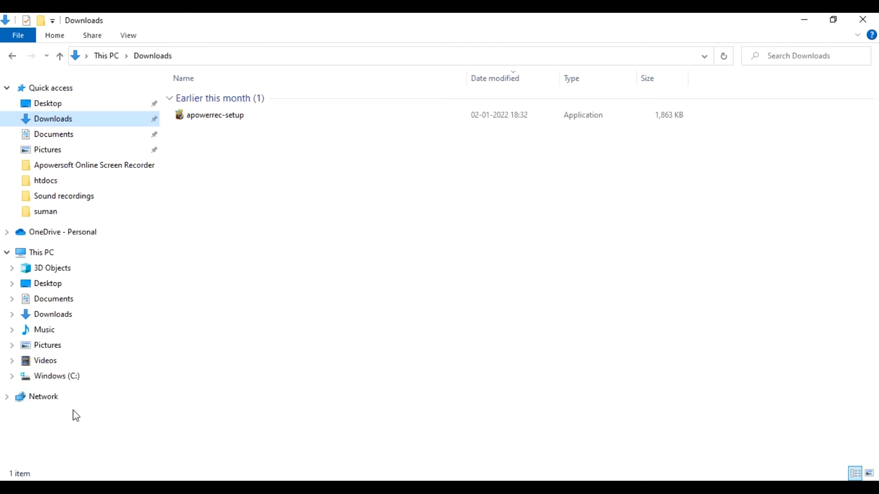
Open the xamp folder on the C: drive and launch the xampp-control application.
click(72, 385)
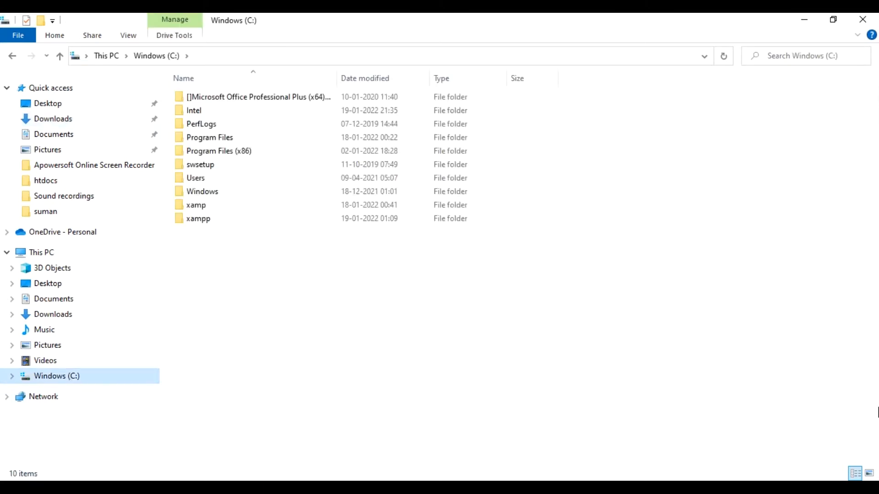
double_click(380, 205)
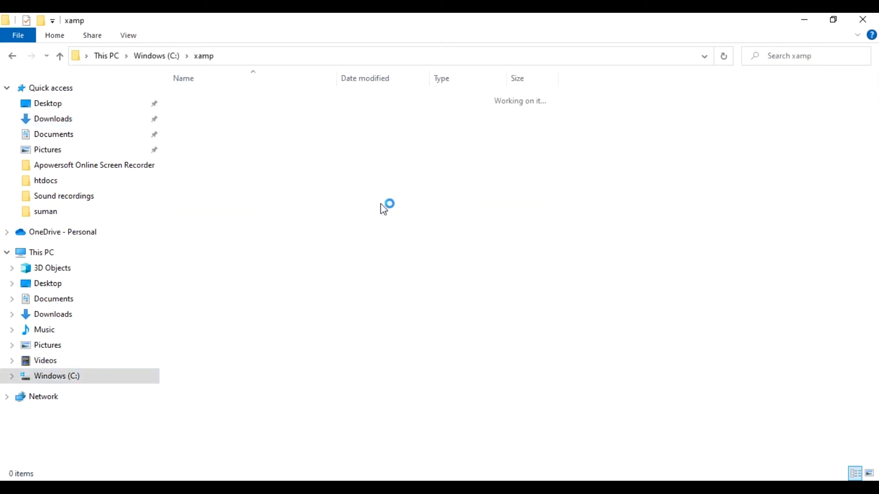
scroll(486, 309, down, 8)
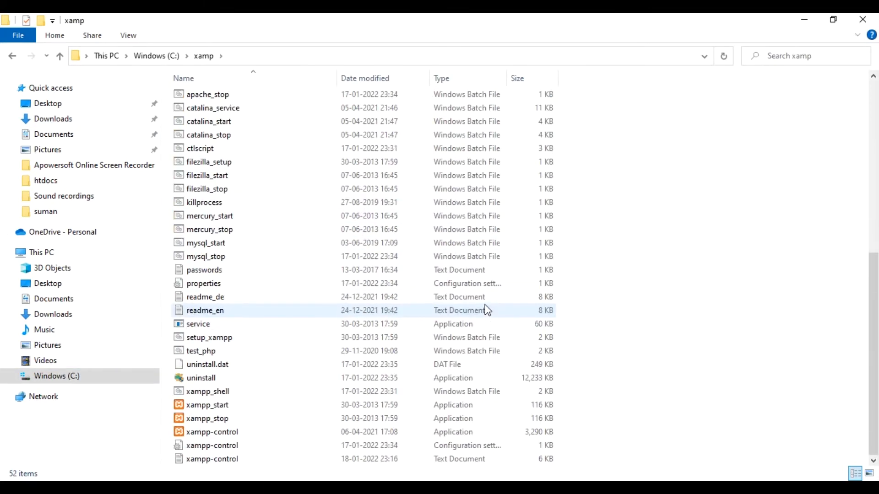
scroll(487, 310, up, 1)
scroll(540, 364, down, 1)
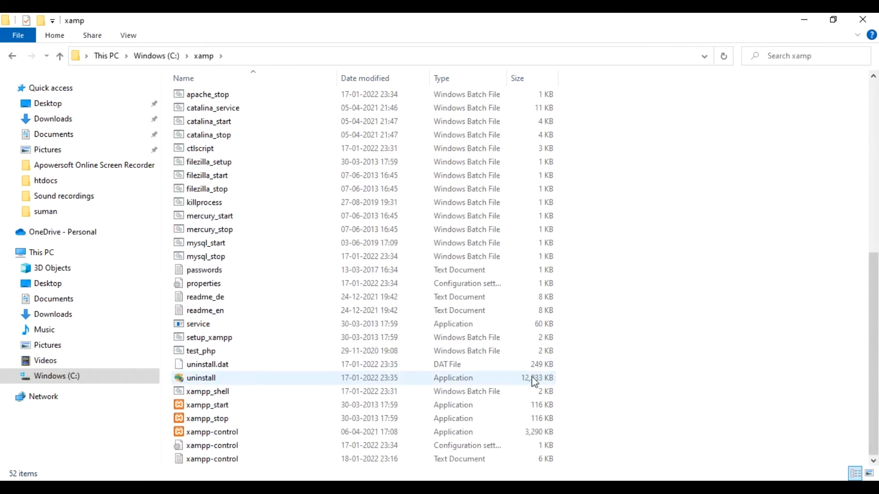
click(339, 435)
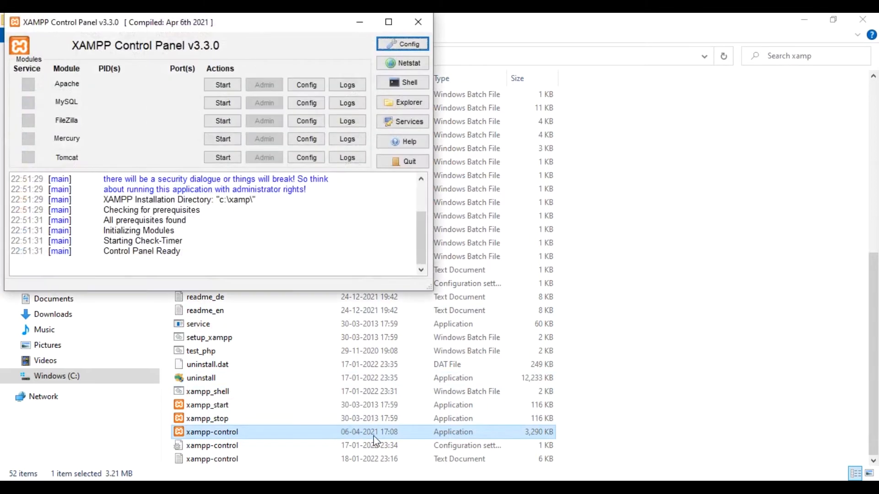
Start the Apache and MySQL modules and minimize the XAMPP Control Panel.
click(230, 84)
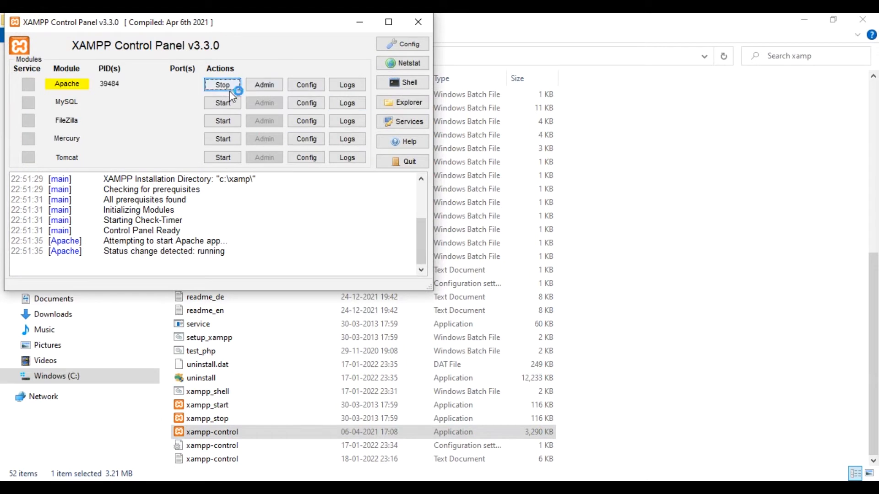
click(223, 103)
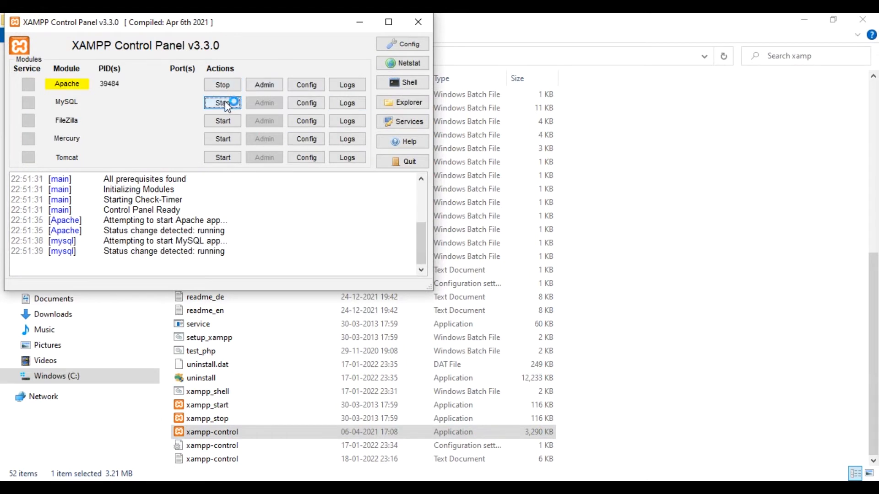
click(360, 24)
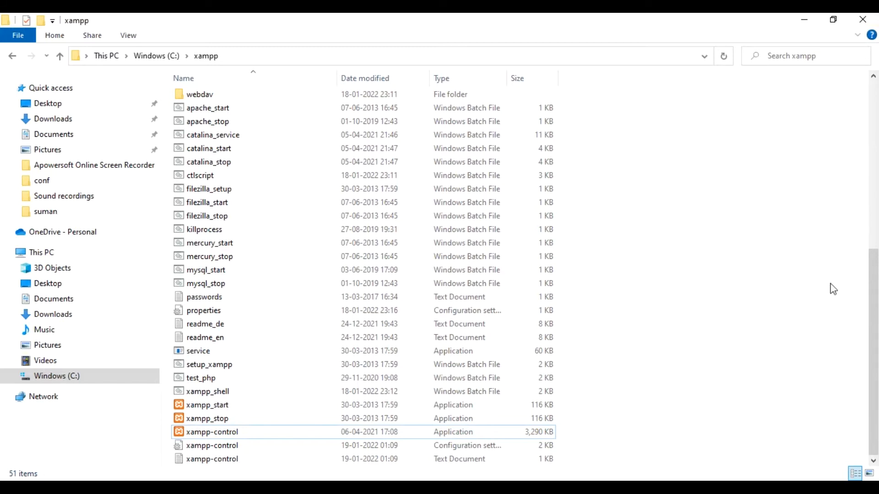
Switch to Chrome and load the local WordPress admin page at localhost/seo/wp-admin.
key(alt+Tab)
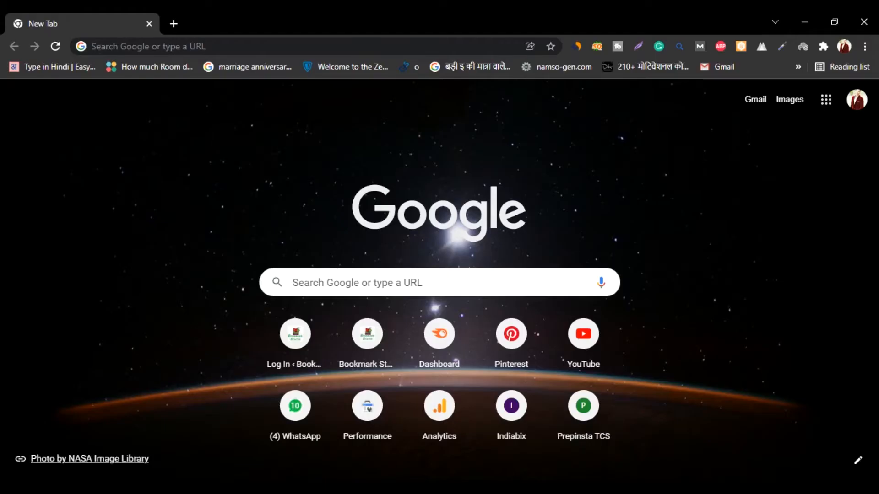
click(175, 46)
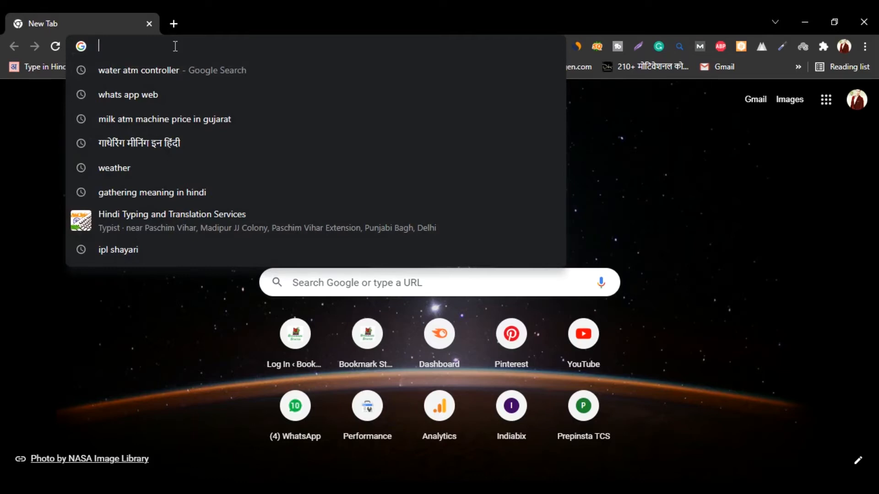
text(localhost/phpmyadmin)
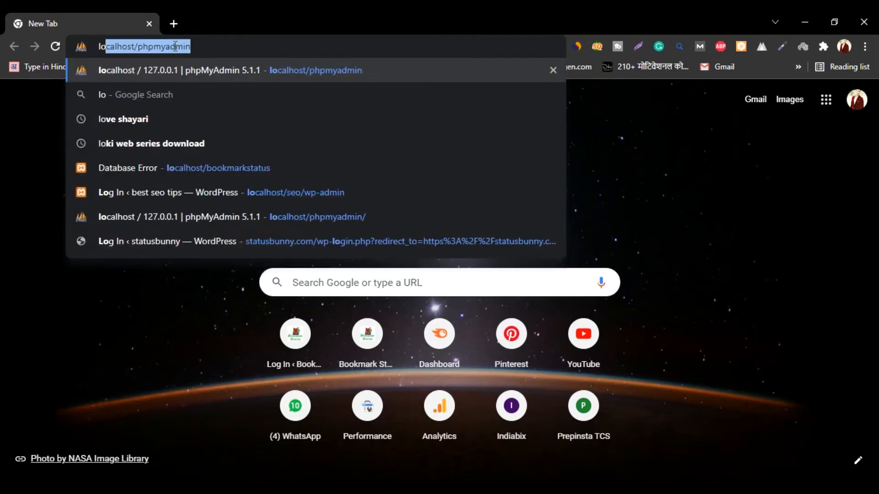
key(Right)
key(BackSpace)
key(BackSpace)
key(BackSpace)
key(BackSpace)
key(BackSpace)
key(BackSpace)
key(BackSpace)
key(BackSpace)
key(BackSpace)
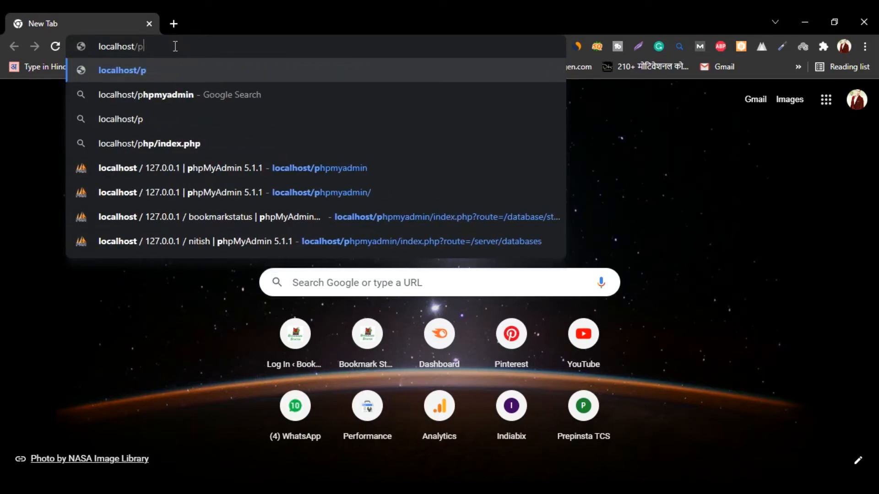
key(BackSpace)
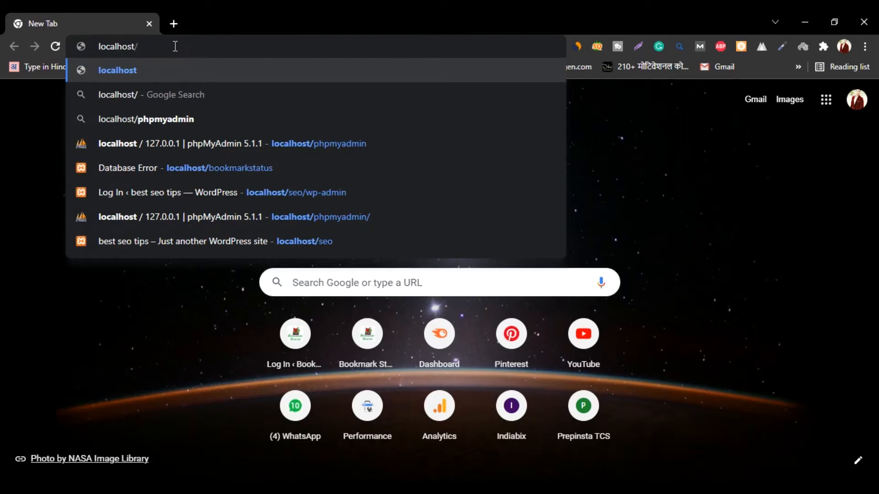
text(seo)
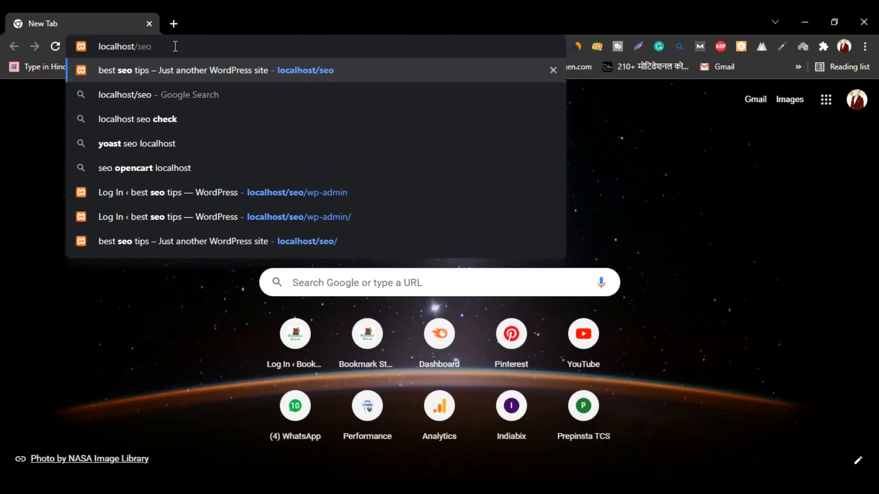
text(/)
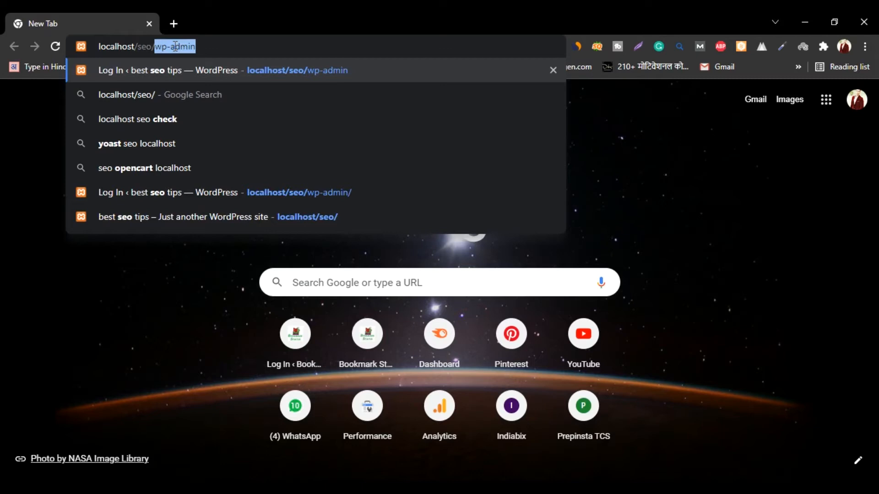
text(wp-admin)
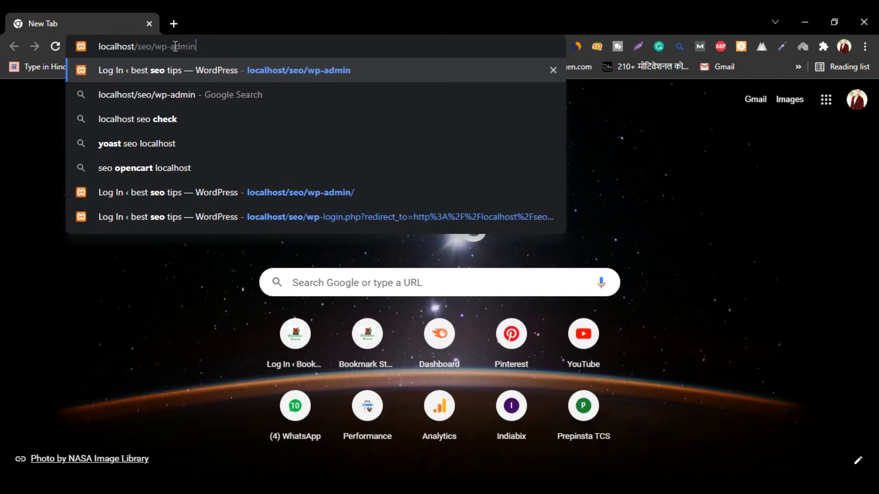
key(Return)
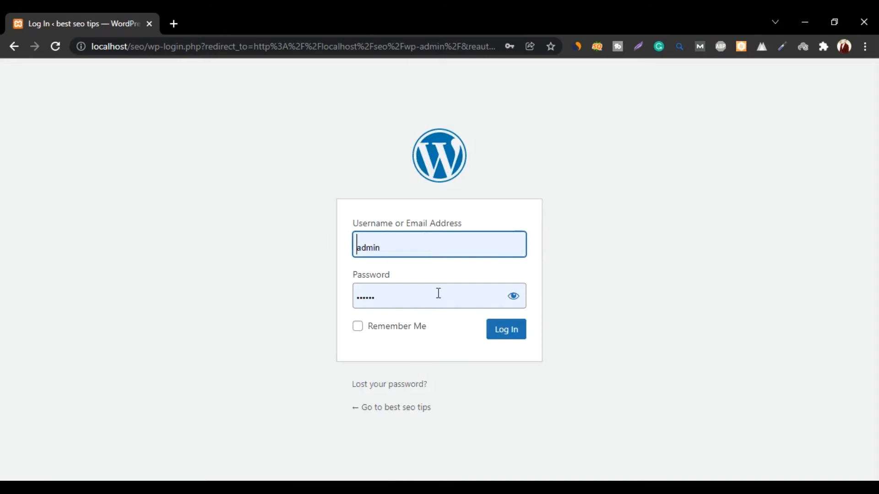
Log in to WordPress with the prefilled credentials and dismiss the browser's password check notice.
click(700, 276)
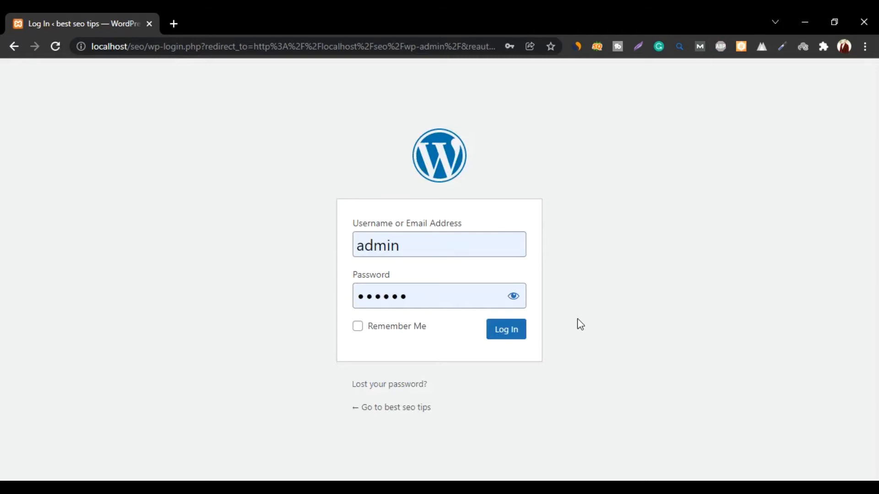
click(507, 330)
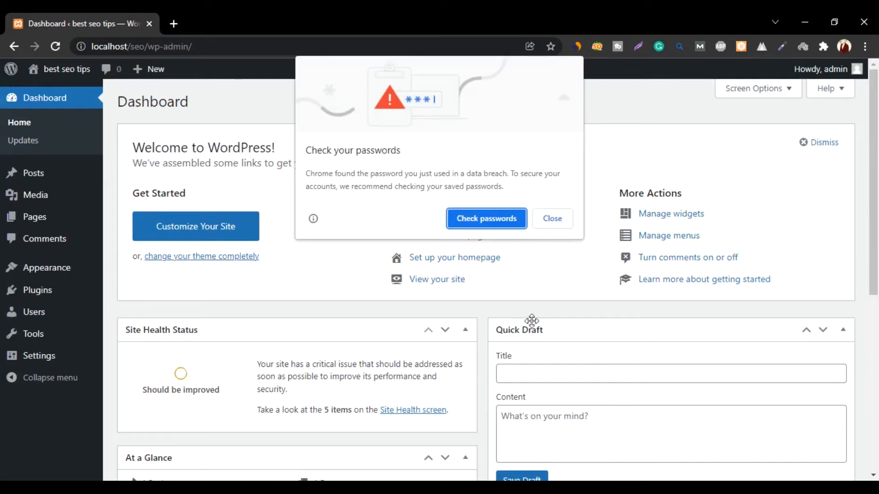
click(552, 225)
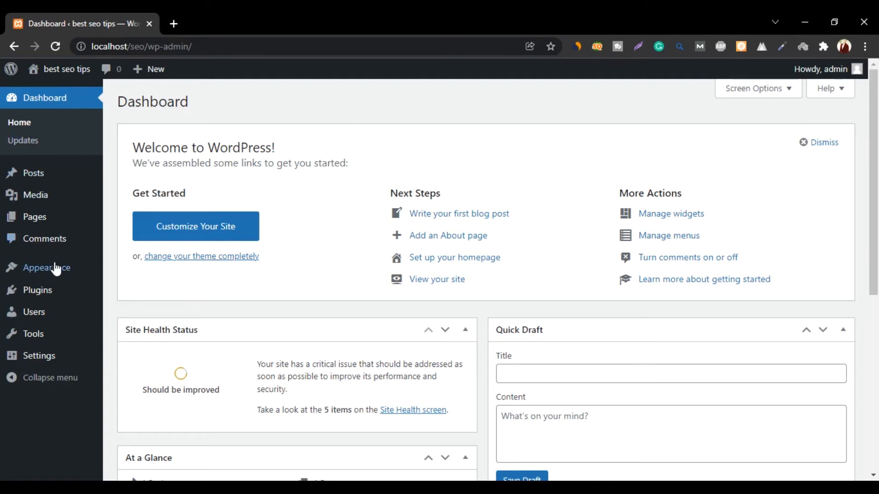
Go to the site's installed themes and open the page for adding a new theme.
mouse_move(56, 271)
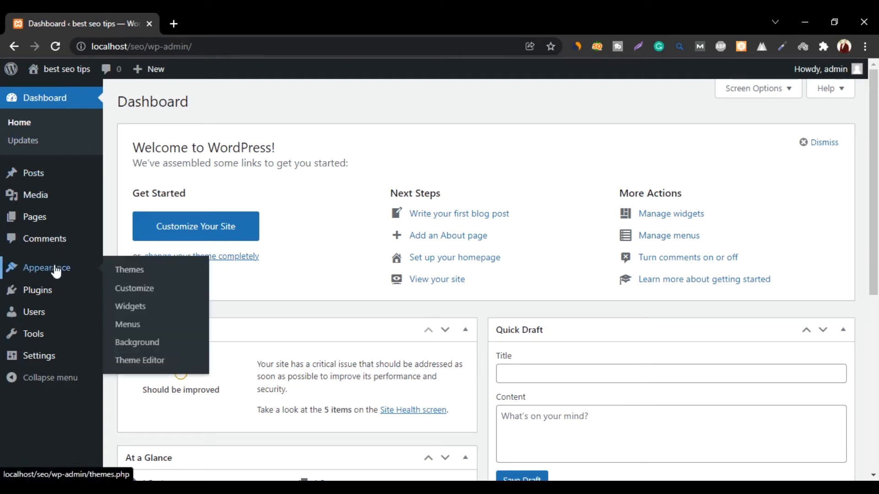
click(136, 271)
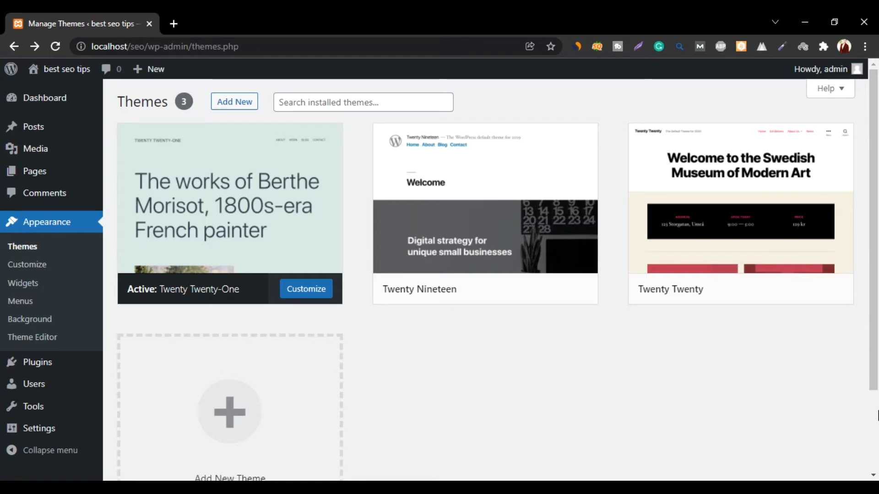
click(236, 102)
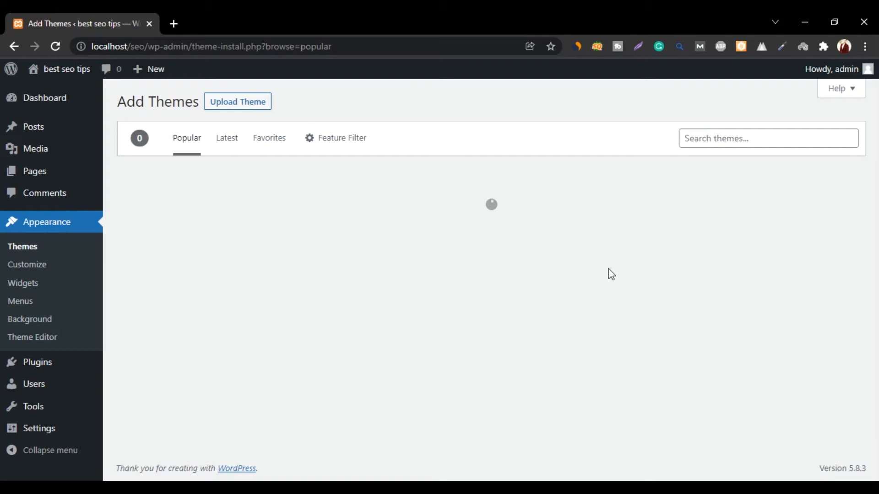
Search the theme directory for "sports" and browse through the matching themes.
click(741, 143)
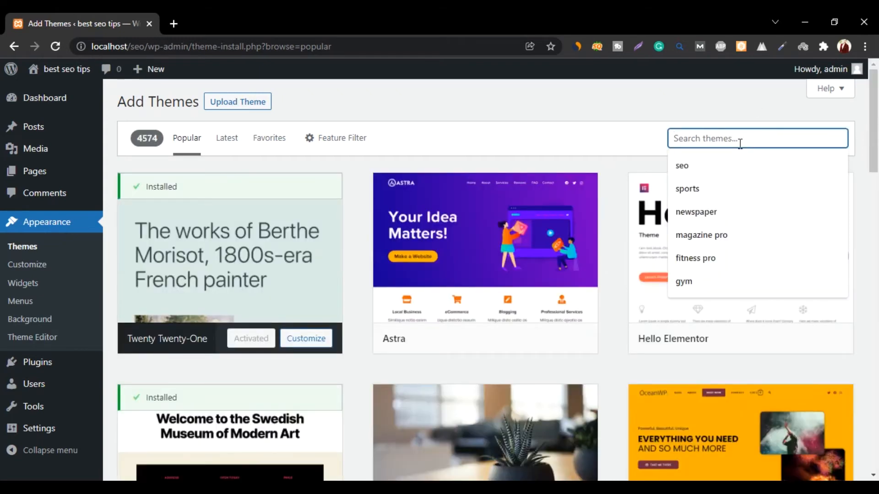
text(sports)
key(Return)
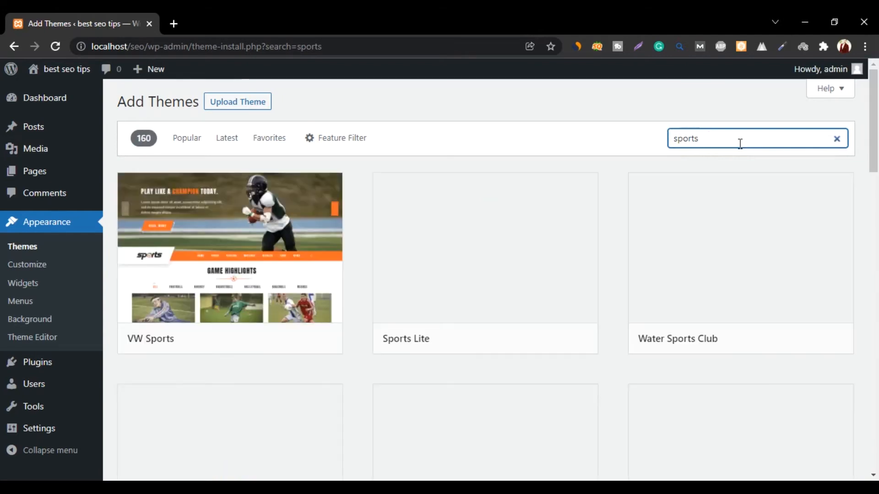
scroll(504, 267, down, 2)
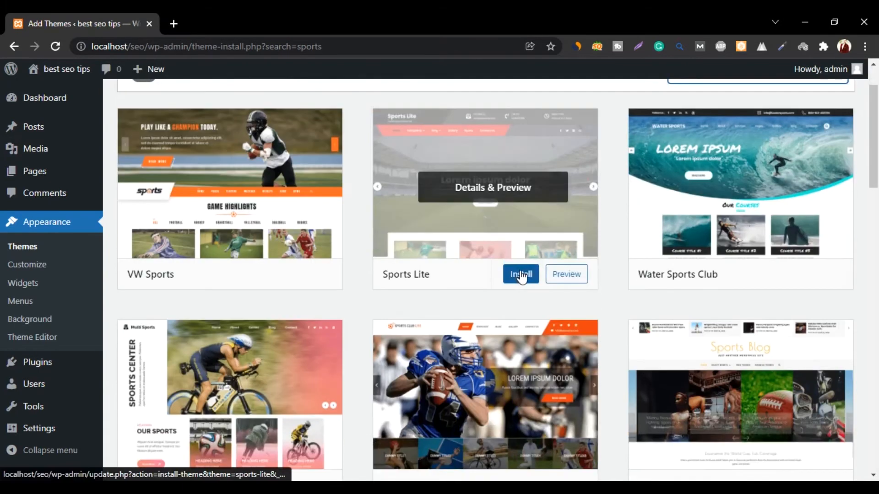
scroll(658, 255, up, 2)
scroll(657, 255, down, 8)
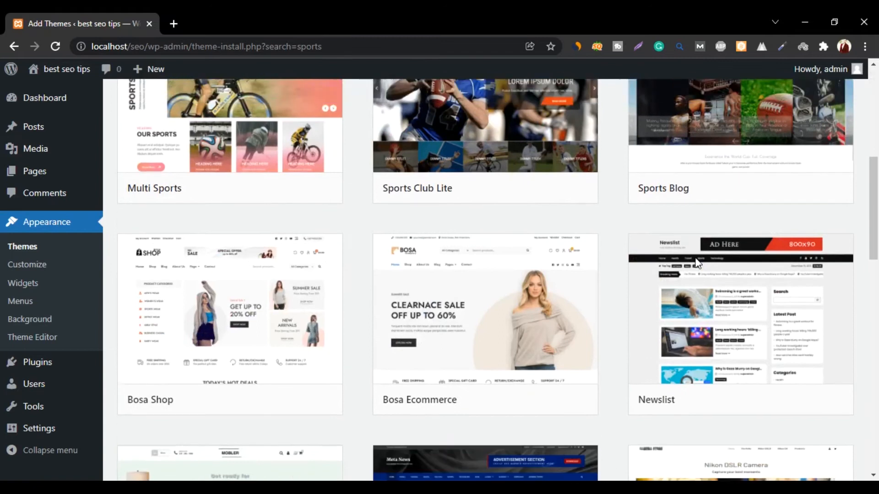
scroll(696, 263, up, 8)
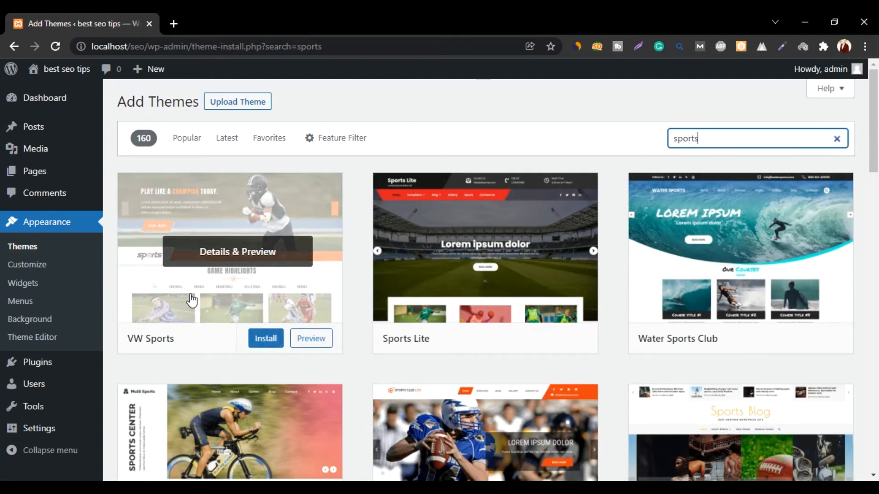
Preview the VW Sports theme, look over its sample page and close the preview.
click(222, 310)
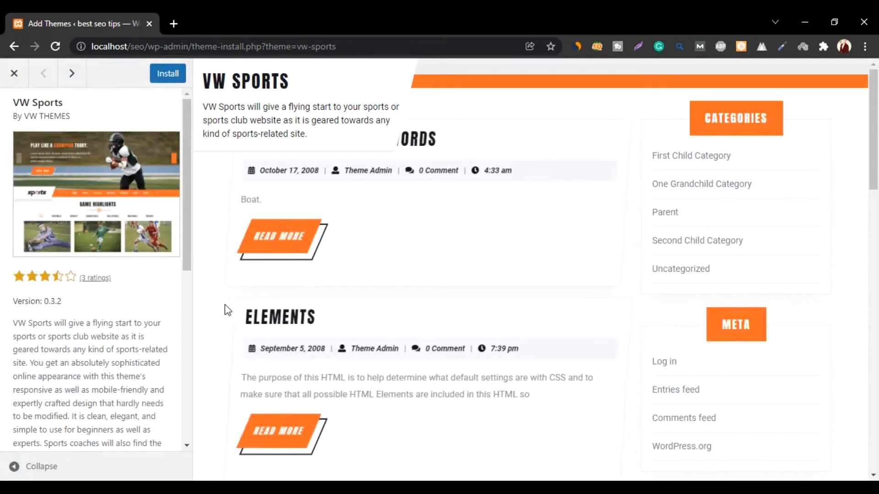
scroll(371, 250, down, 7)
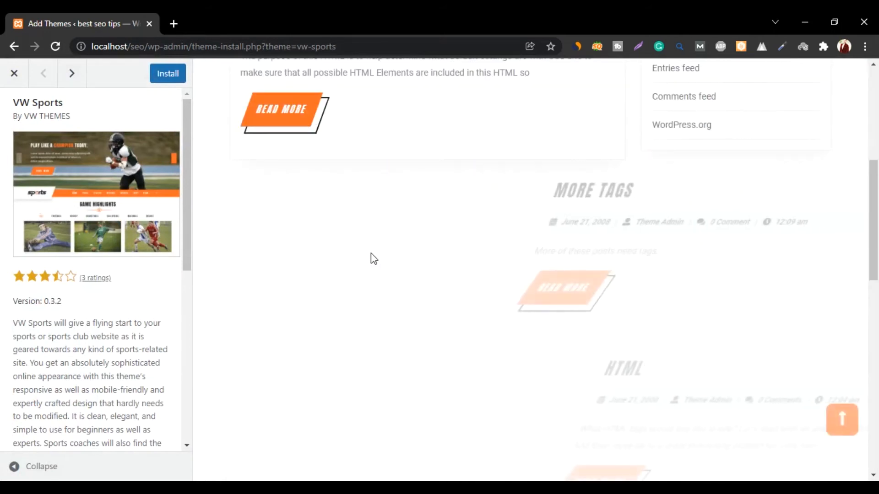
scroll(370, 254, down, 5)
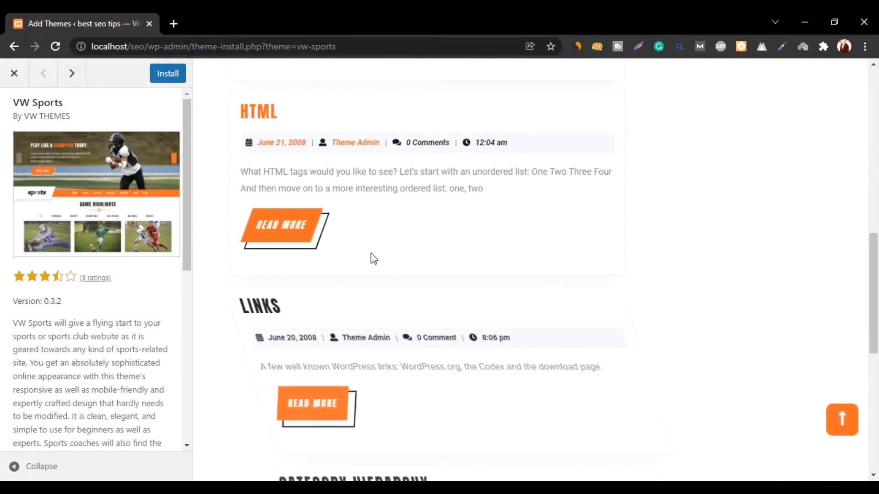
scroll(373, 274, up, 10)
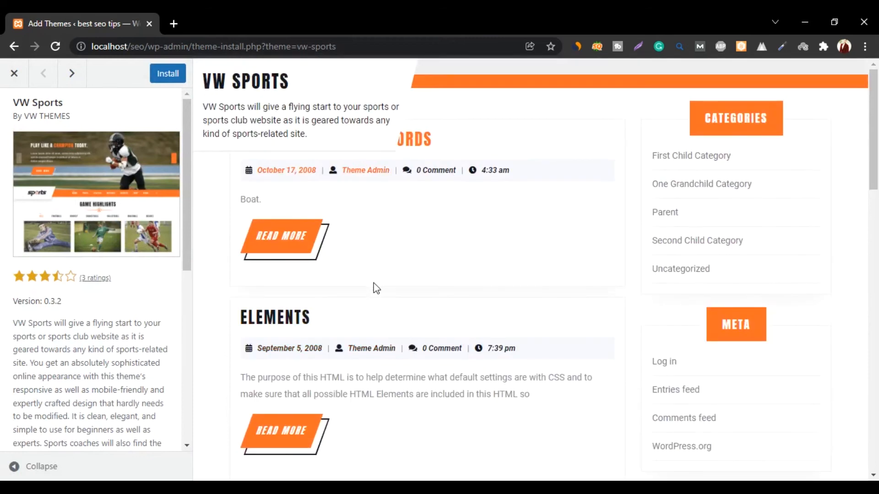
click(10, 78)
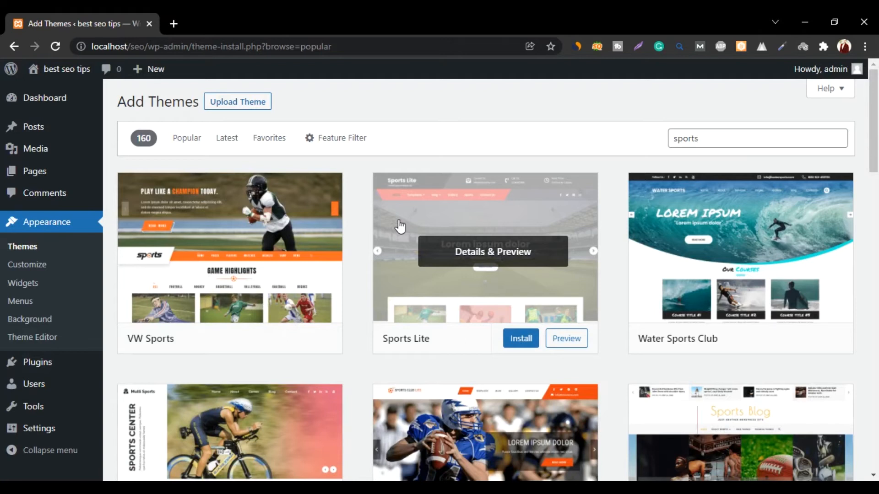
Search the theme directory for "seo" and browse the matching themes.
triple_click(712, 139)
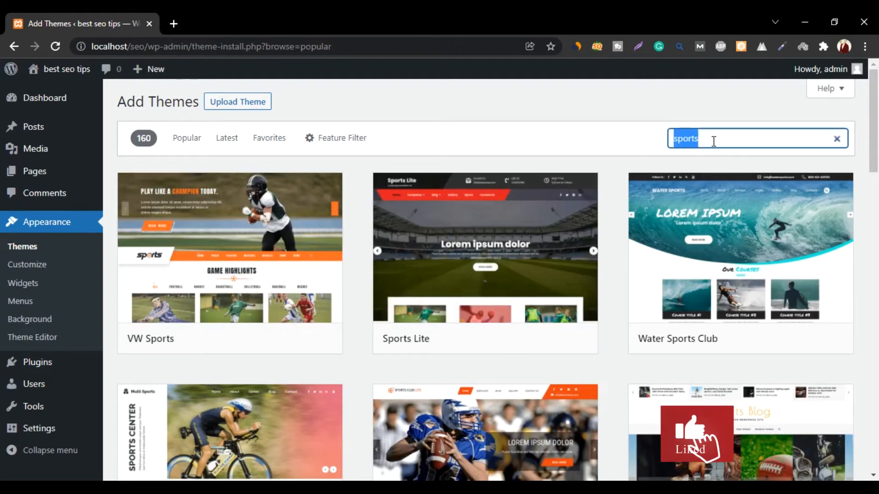
text(se)
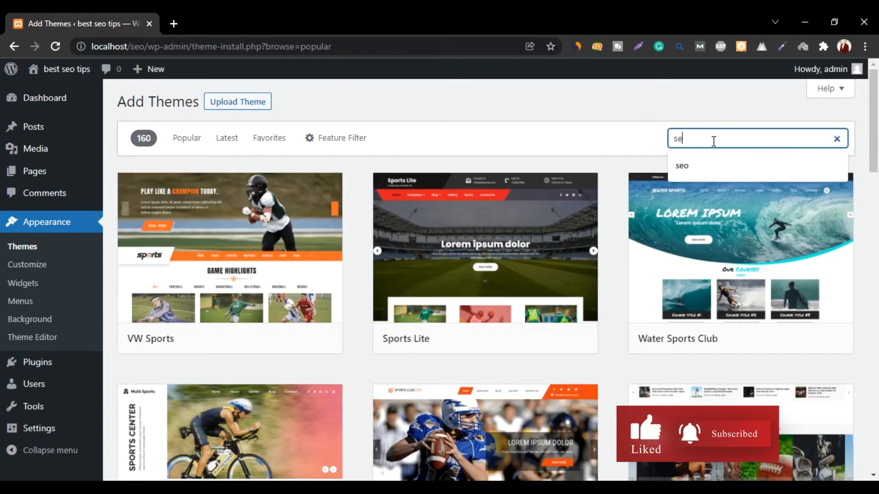
text(o)
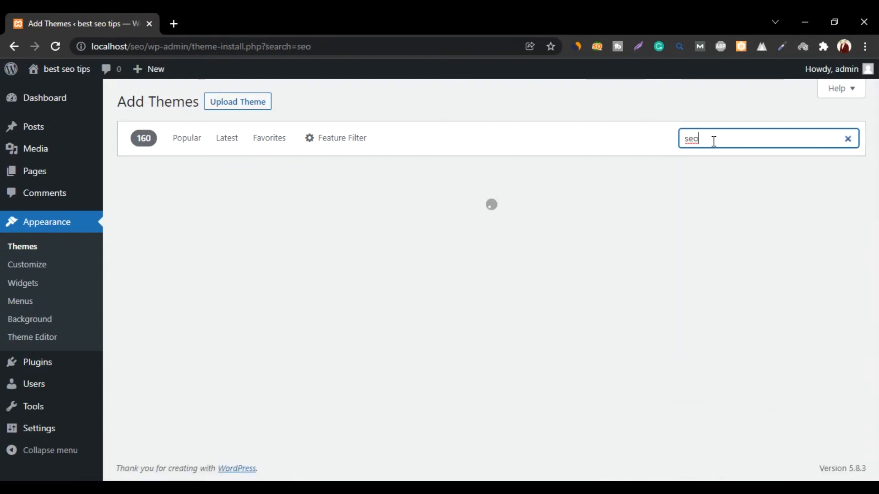
scroll(520, 231, down, 5)
scroll(531, 251, up, 5)
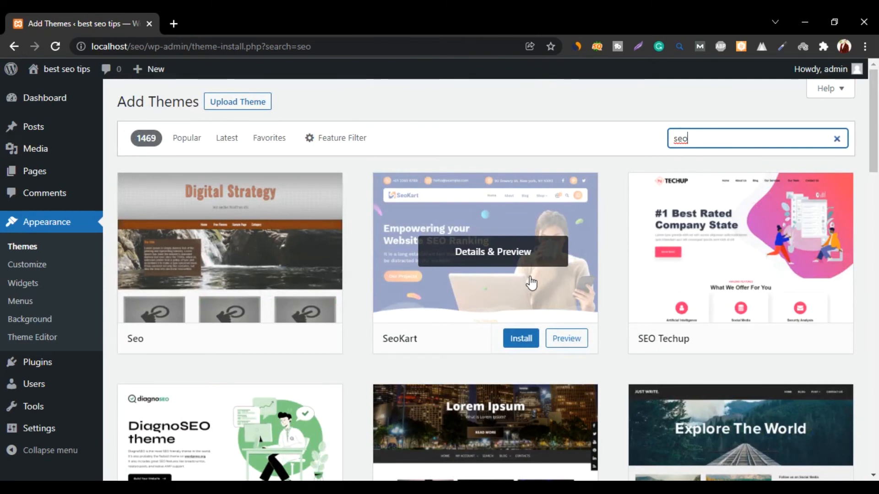
Install the SeoKart theme and activate it on the site.
click(521, 339)
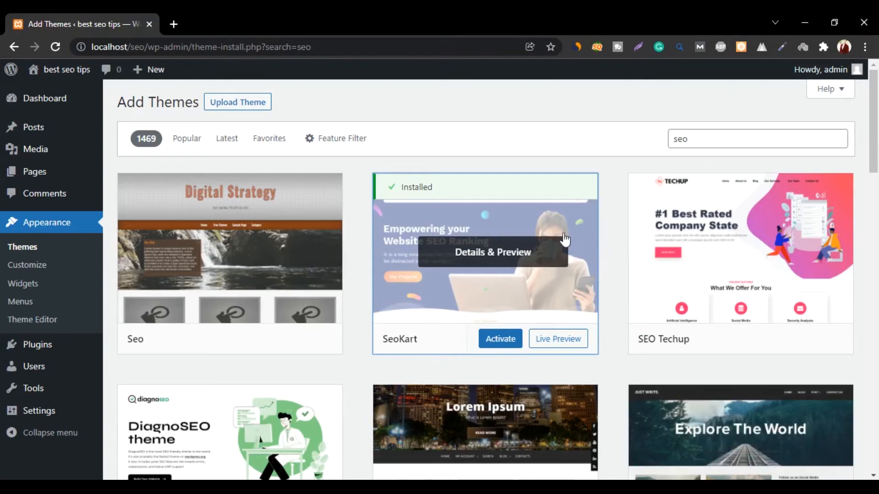
click(503, 352)
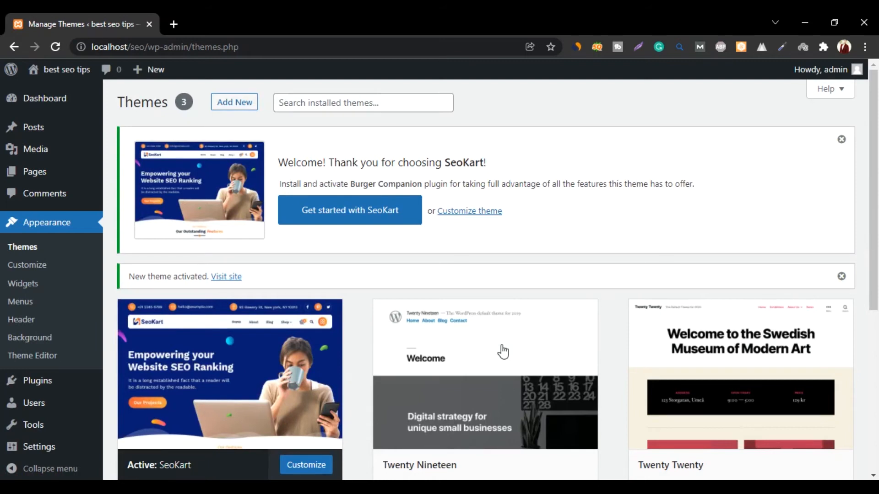
Open localhost/seo in a new browser tab and look over the site's front page.
click(173, 24)
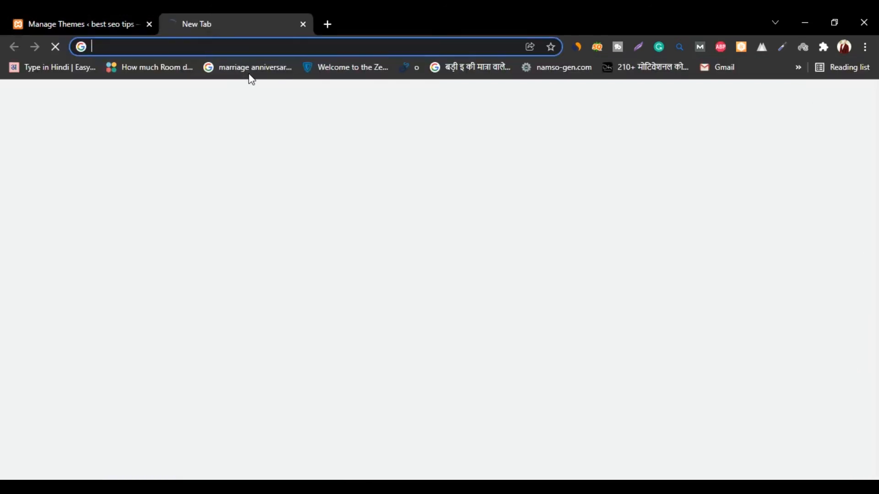
text(localhost/phpmyadmin)
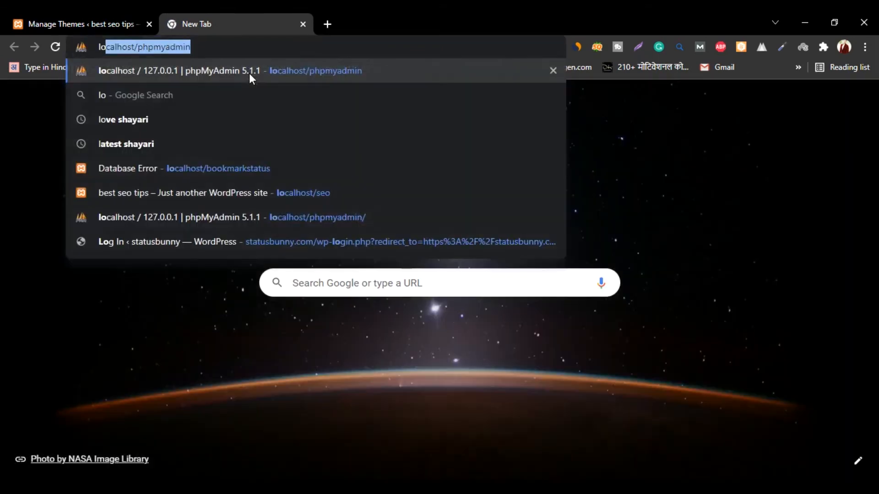
key(BackSpace)
key(BackSpace)
key(BackSpace)
key(BackSpace)
key(BackSpace)
key(BackSpace)
key(BackSpace)
key(BackSpace)
key(BackSpace)
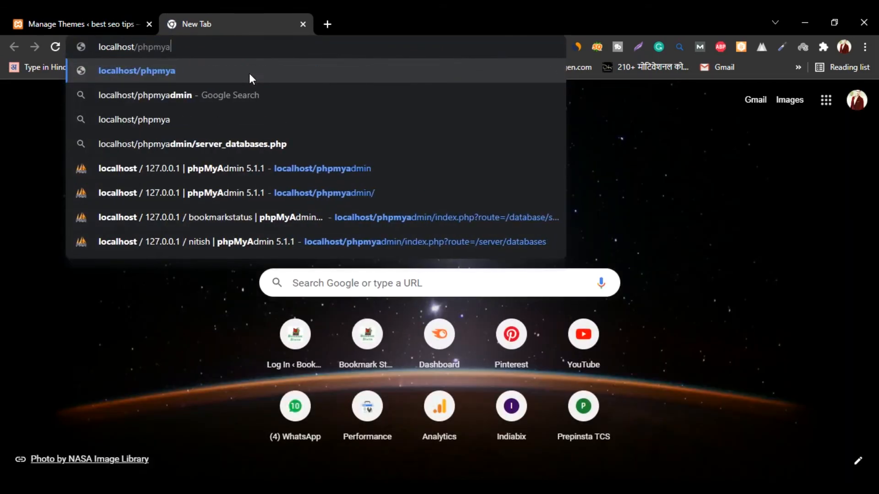
text(seo)
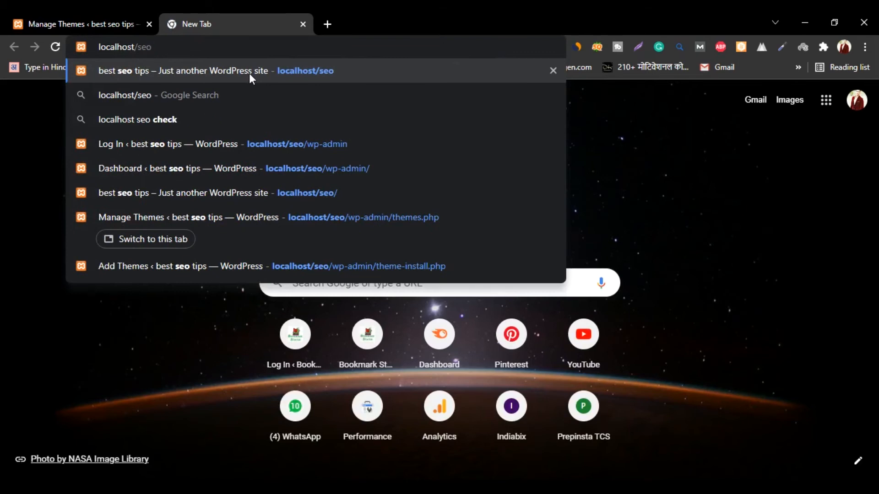
key(Return)
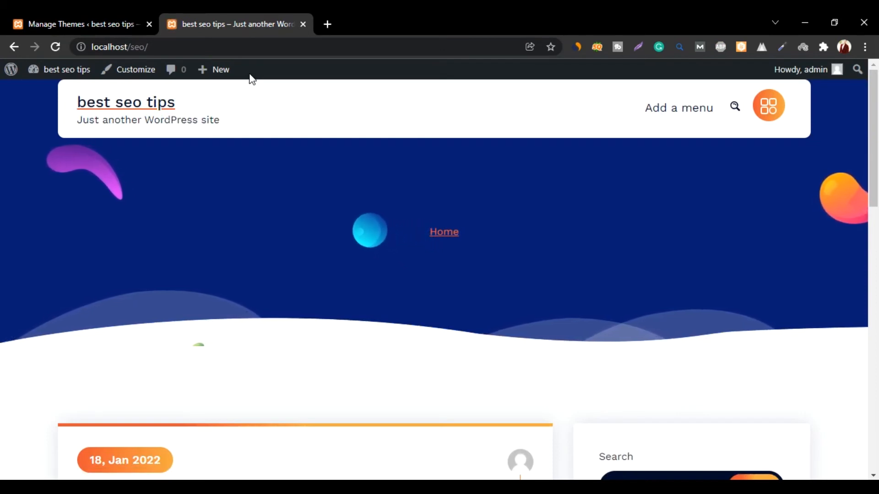
scroll(359, 210, down, 8)
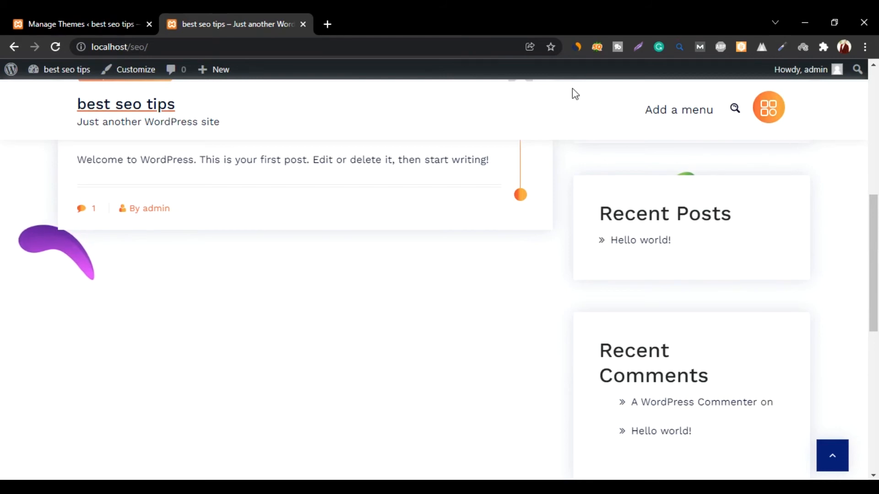
Open wordpress.org in another new browser tab and go to its Themes directory.
click(328, 23)
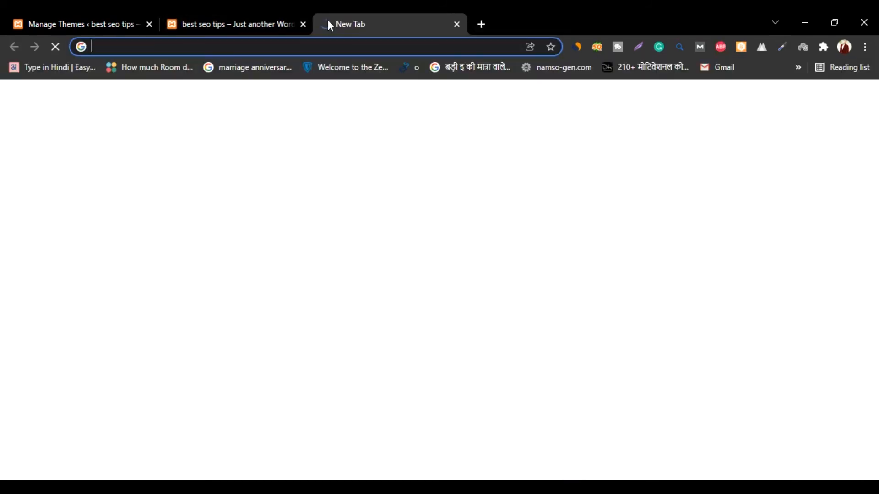
text(wordpress.org)
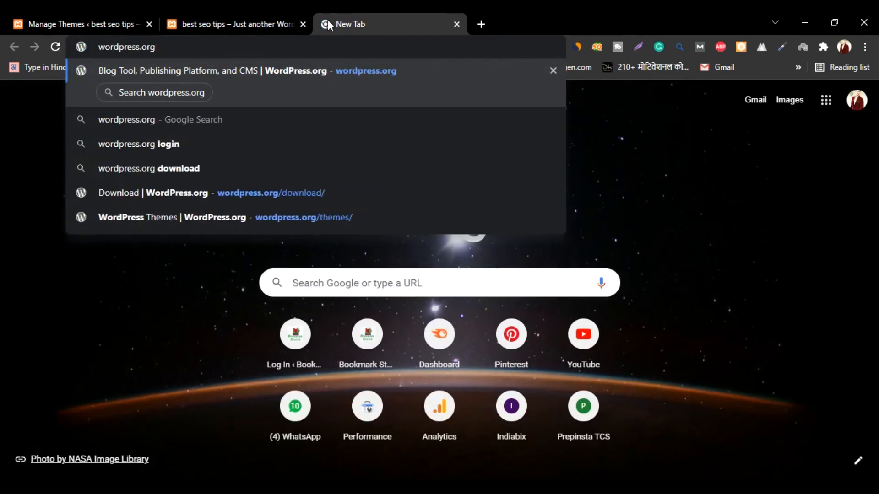
key(Return)
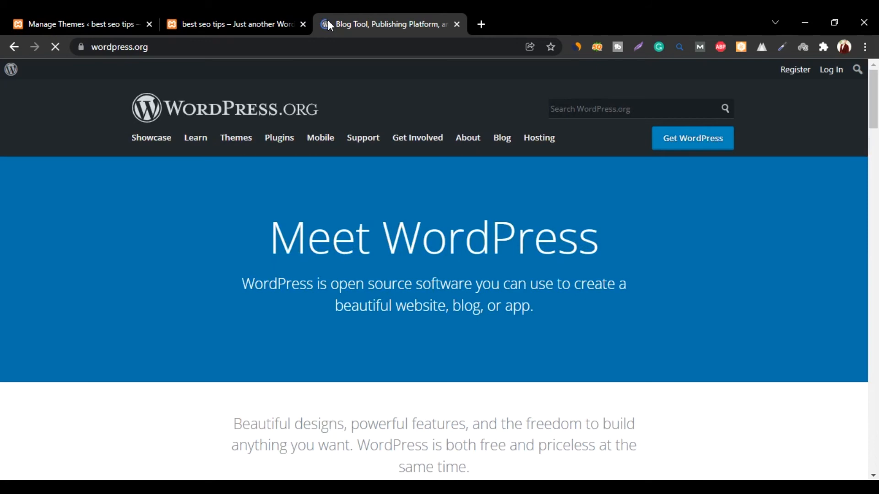
click(234, 139)
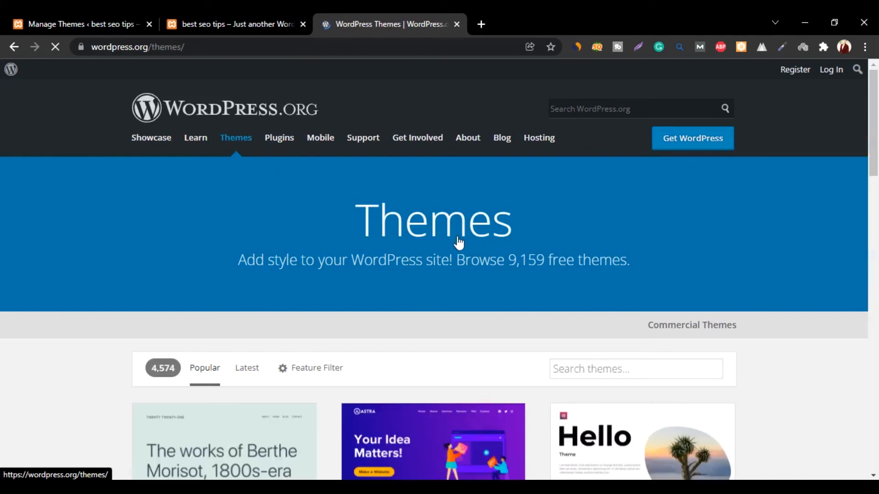
Search the WordPress.org themes for "sports" and browse the matching themes.
scroll(457, 243, down, 4)
click(637, 179)
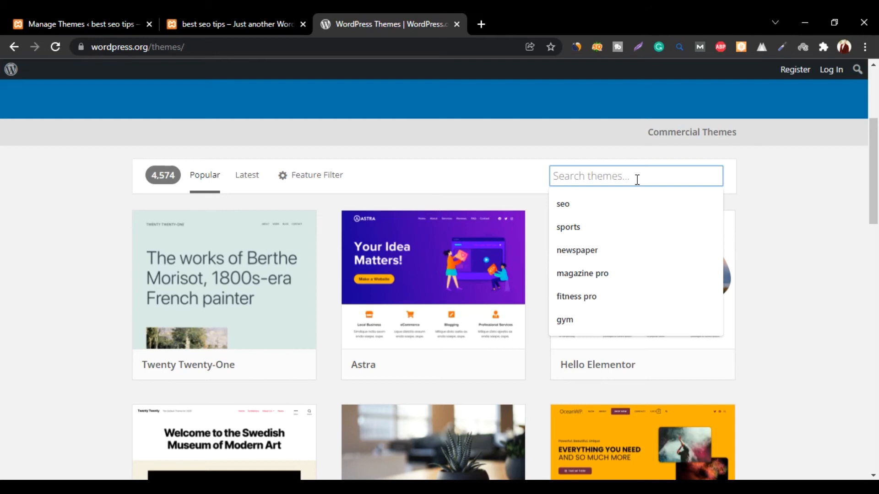
text(sports)
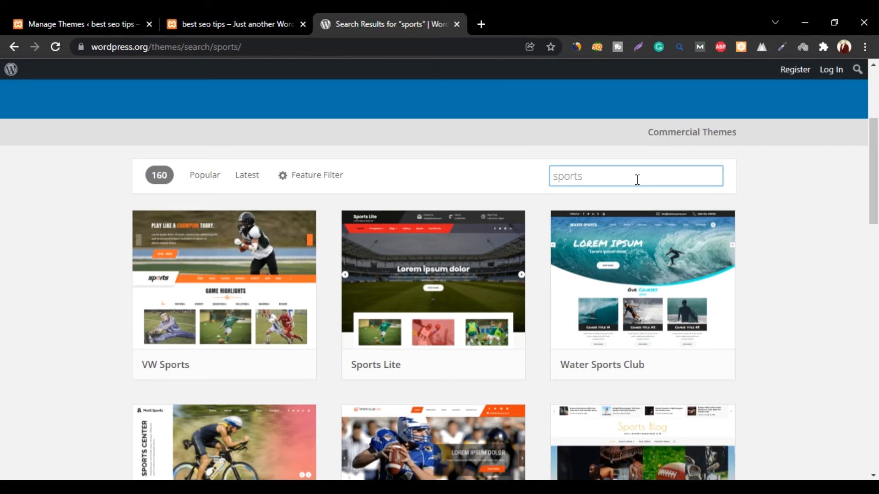
scroll(637, 179, down, 7)
scroll(321, 252, up, 6)
mouse_move(234, 254)
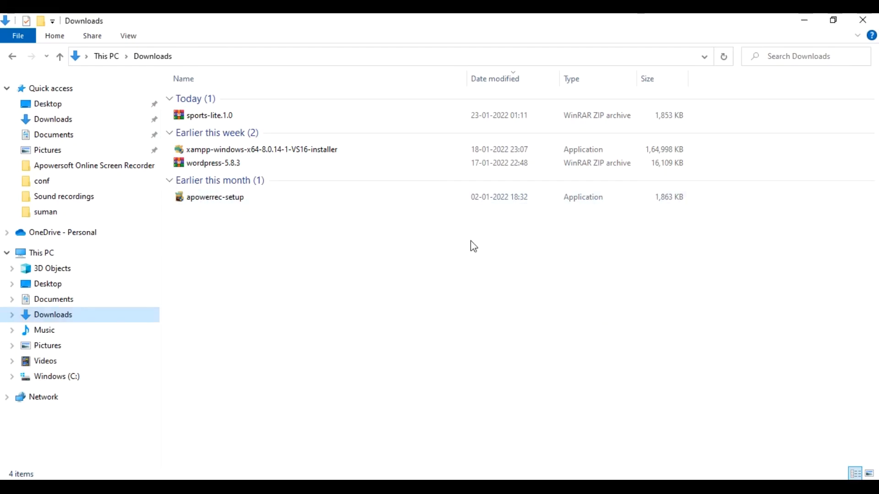
Copy the sports-lite.1.0 archive from Downloads into the themes folder under C:\xampp\htdocs\seo\wp-content.
click(355, 123)
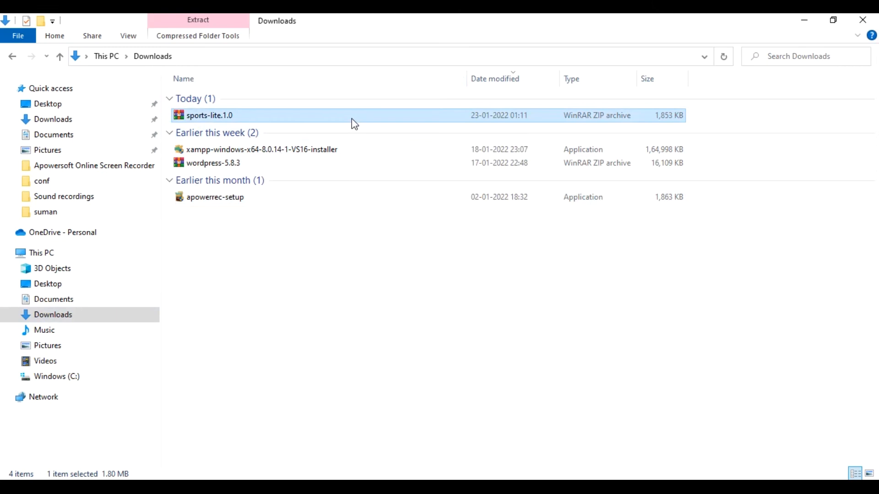
click(79, 378)
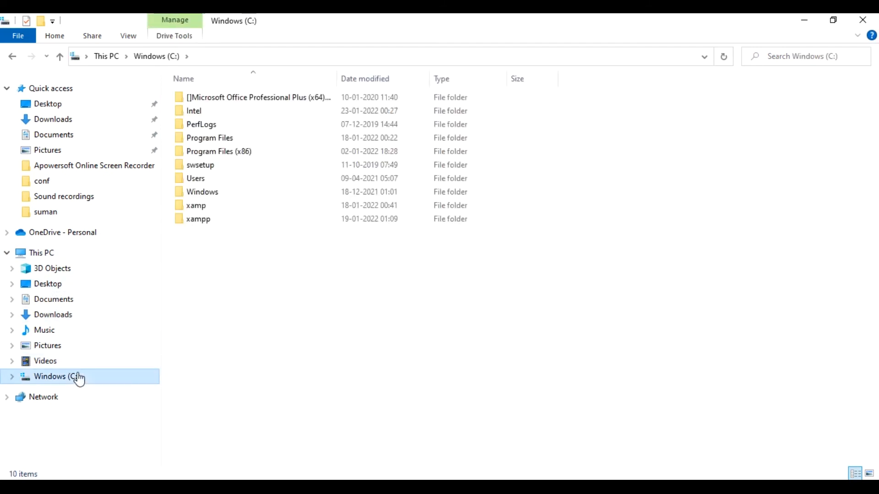
double_click(218, 222)
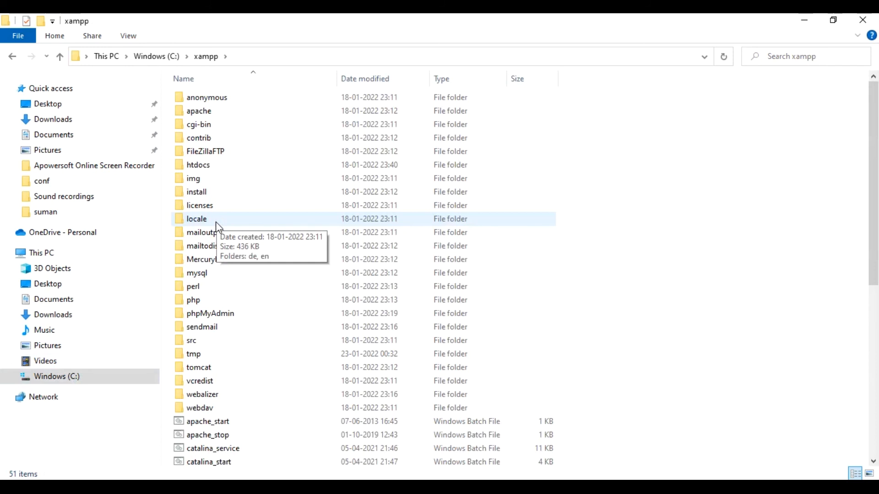
click(218, 172)
double_click(218, 172)
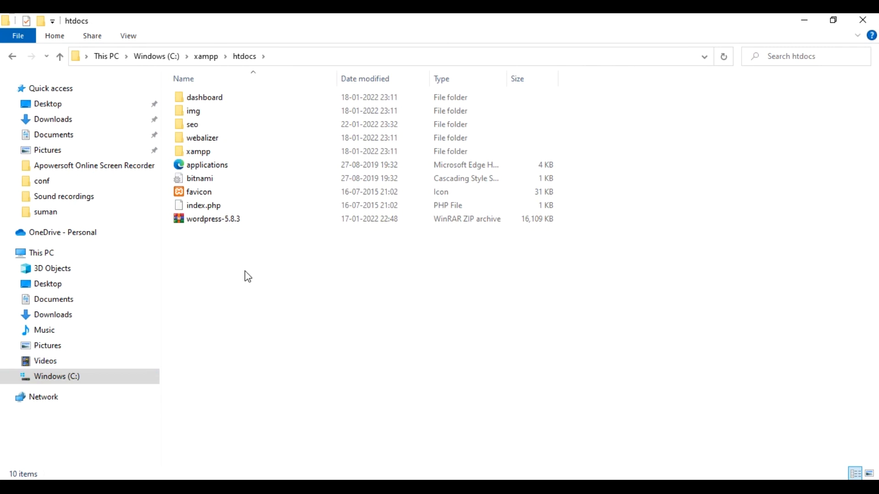
double_click(279, 134)
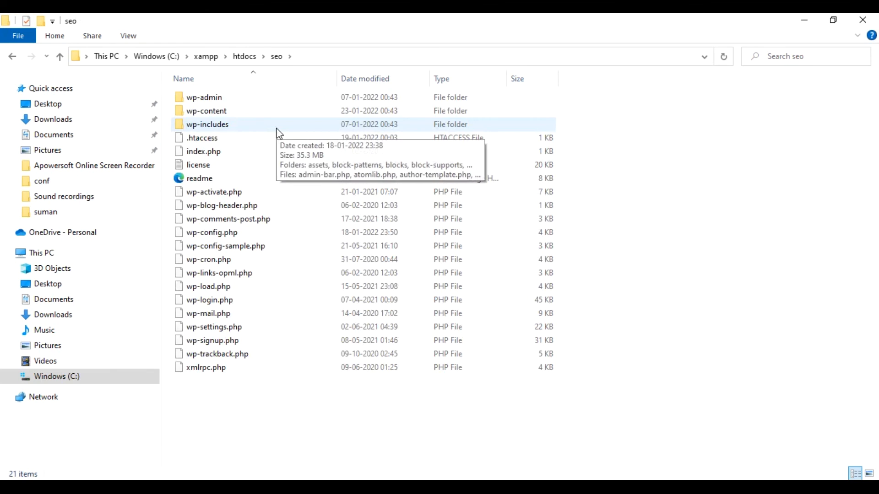
double_click(305, 116)
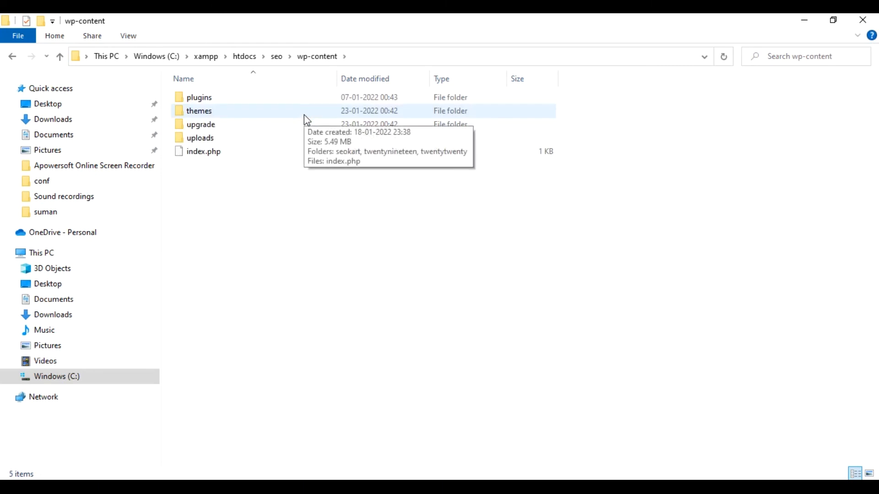
double_click(304, 116)
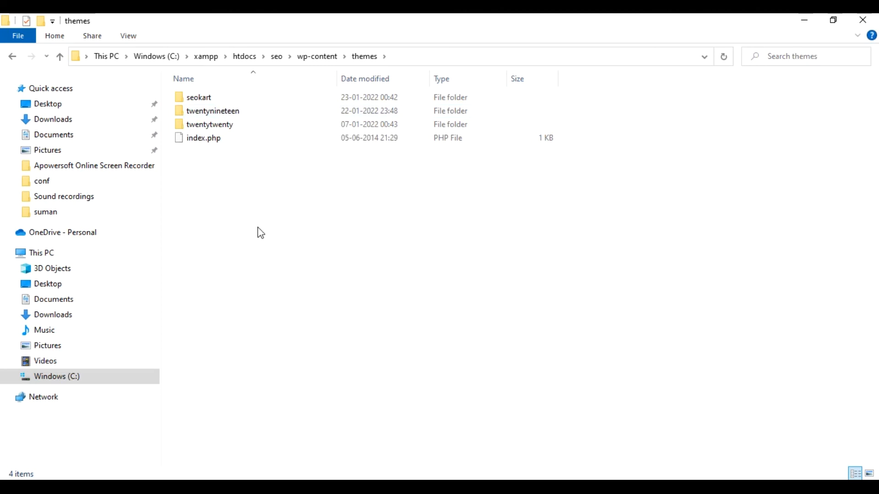
key(ctrl+v)
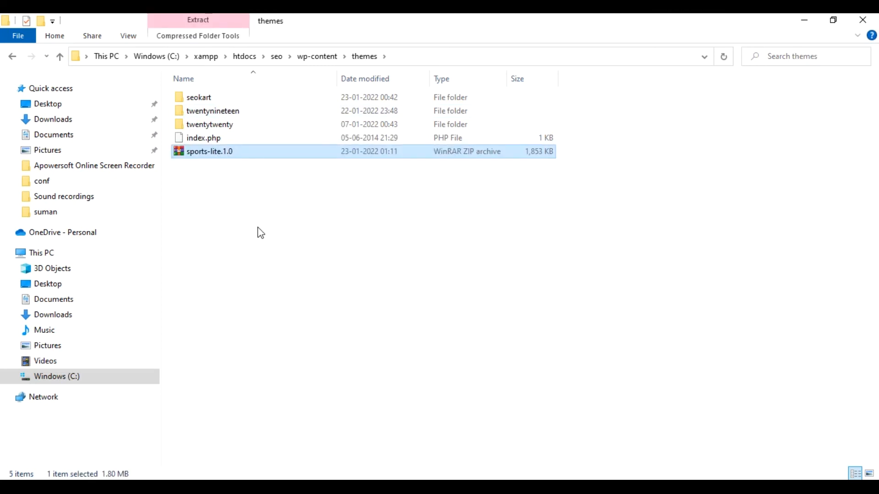
Extract the sports-lite.1.0 archive directly into the themes folder and select the extracted sports-lite folder.
right_click(308, 160)
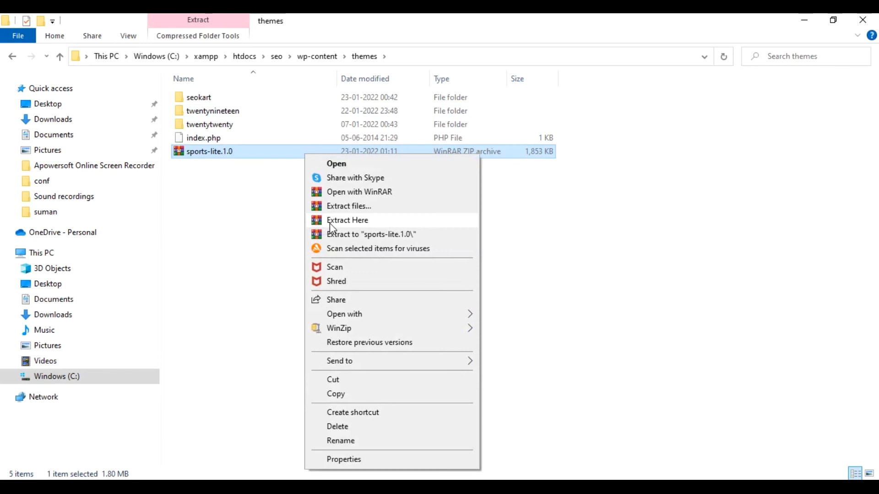
click(333, 222)
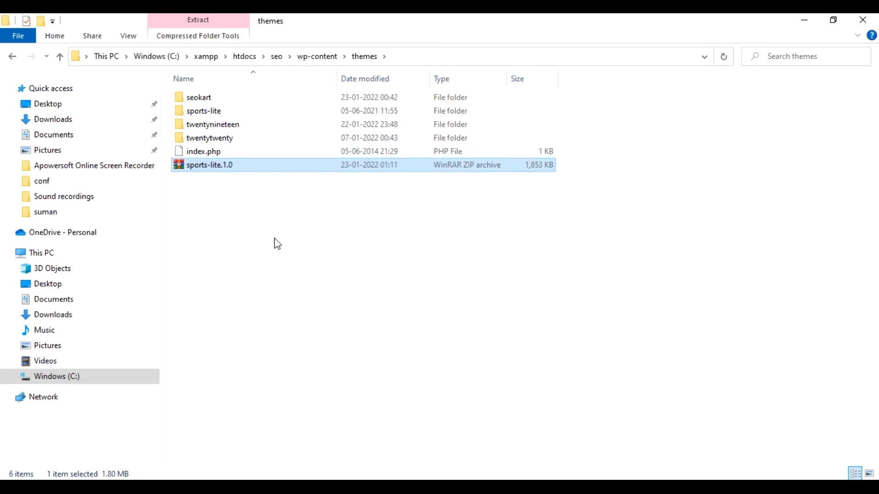
click(284, 111)
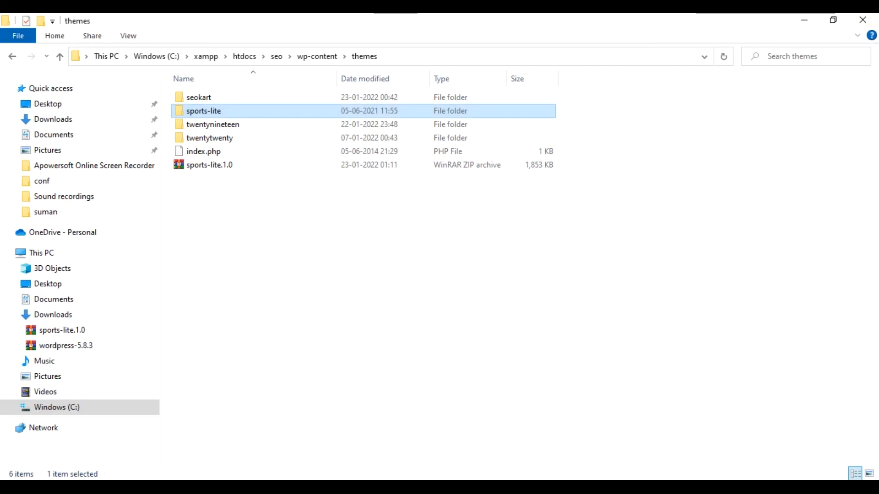
Switch back to Chrome, reload the site's installed themes list and activate the Sports Lite theme.
key(alt+Tab)
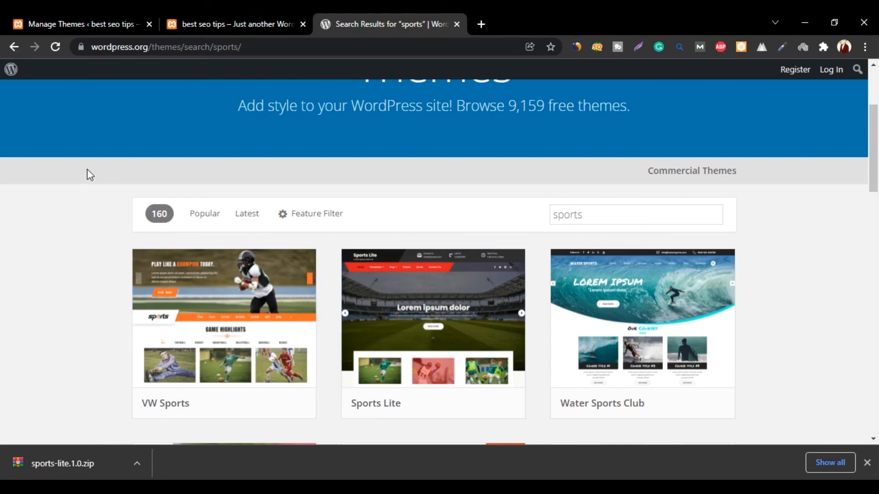
click(66, 17)
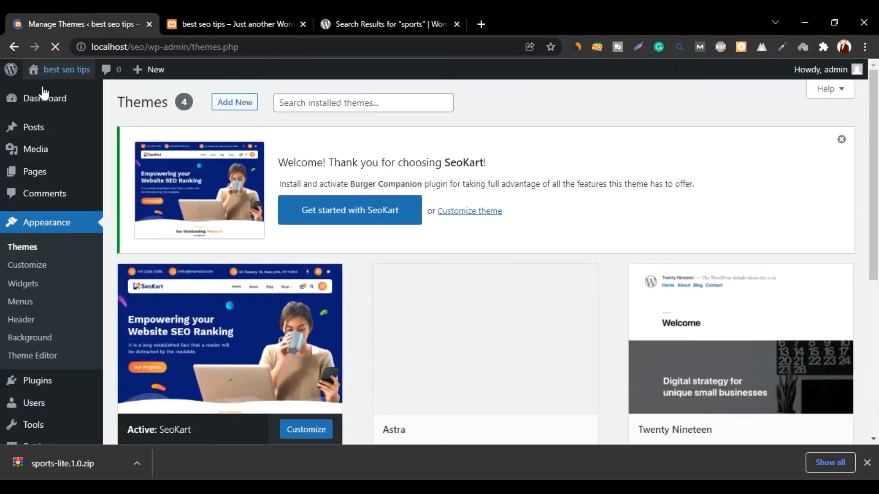
click(68, 255)
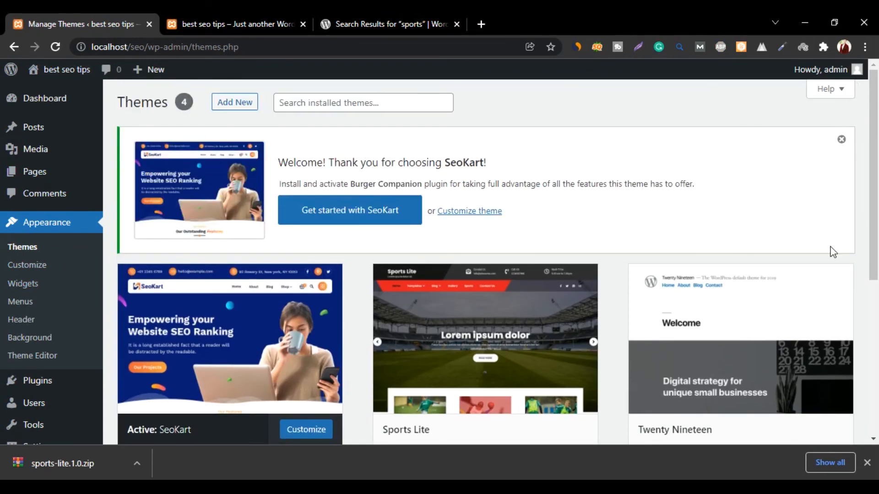
scroll(875, 295, down, 6)
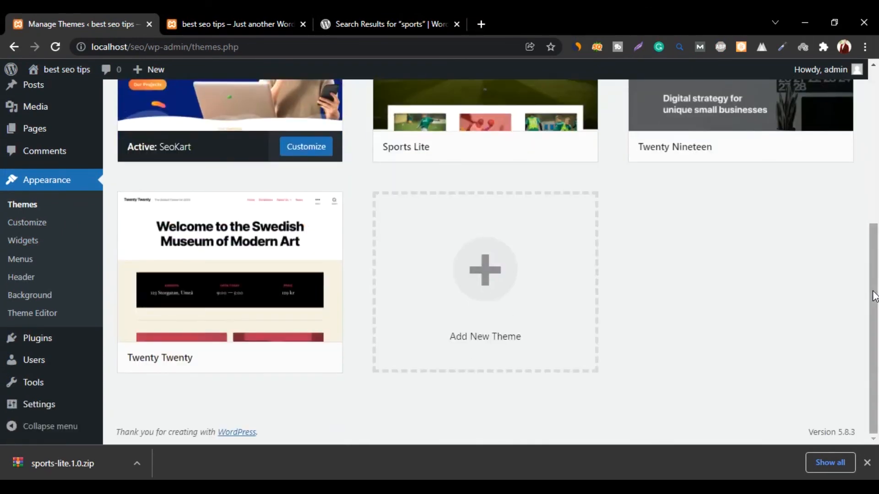
scroll(874, 296, up, 6)
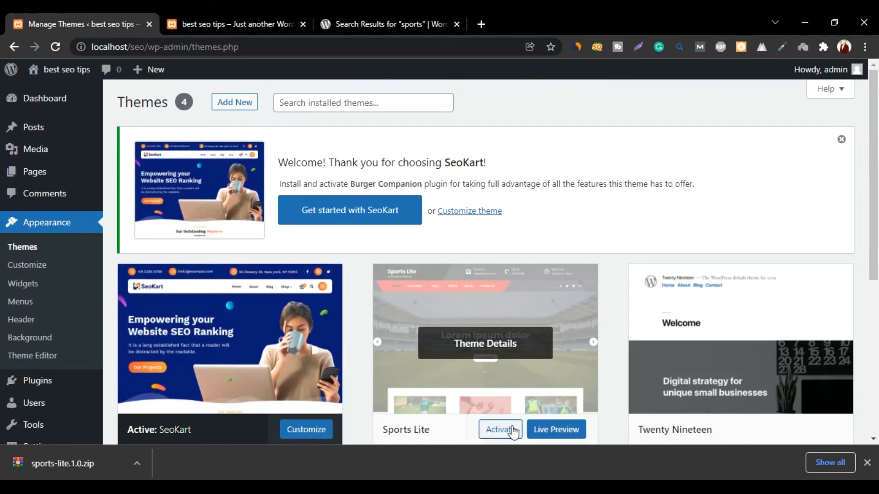
click(510, 435)
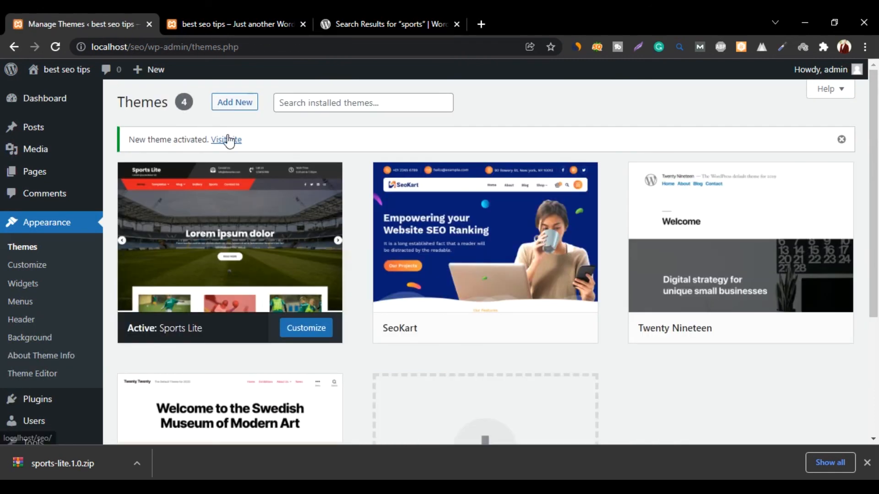
Return to the open localhost/seo front page and reload it.
click(268, 21)
click(56, 46)
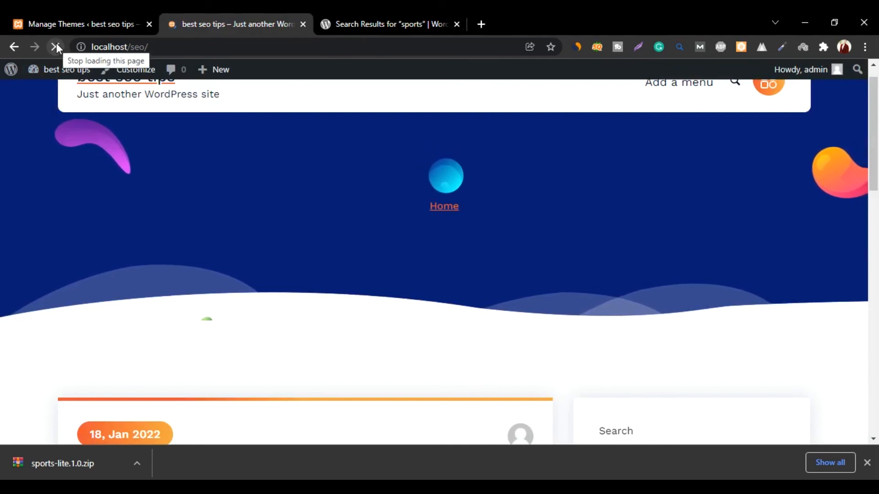